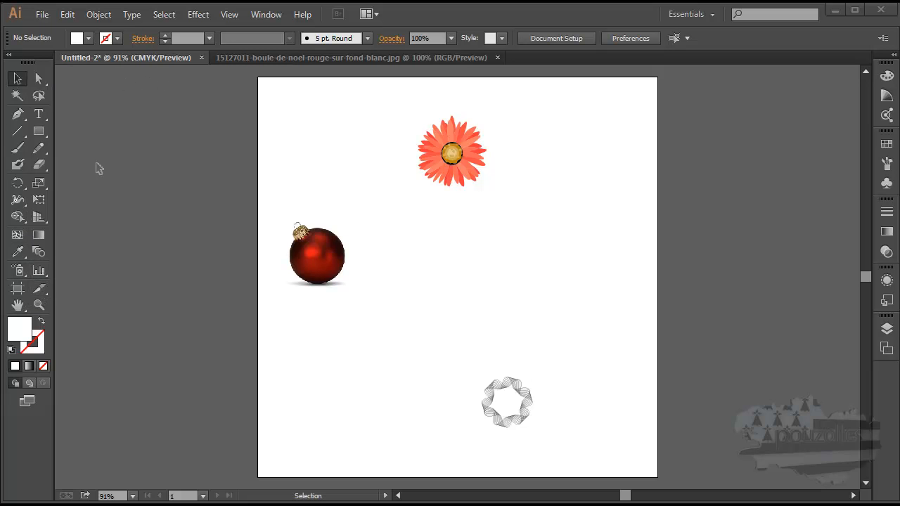
Show the Align controls and place them in the free area beside the artboard
{"action": "left_click", "coordinate": [267, 15]}
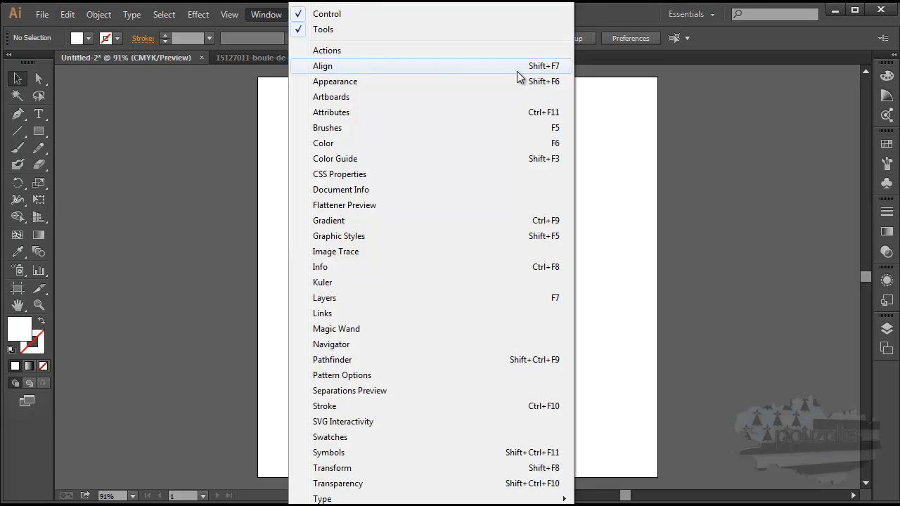
{"action": "left_click", "coordinate": [546, 68]}
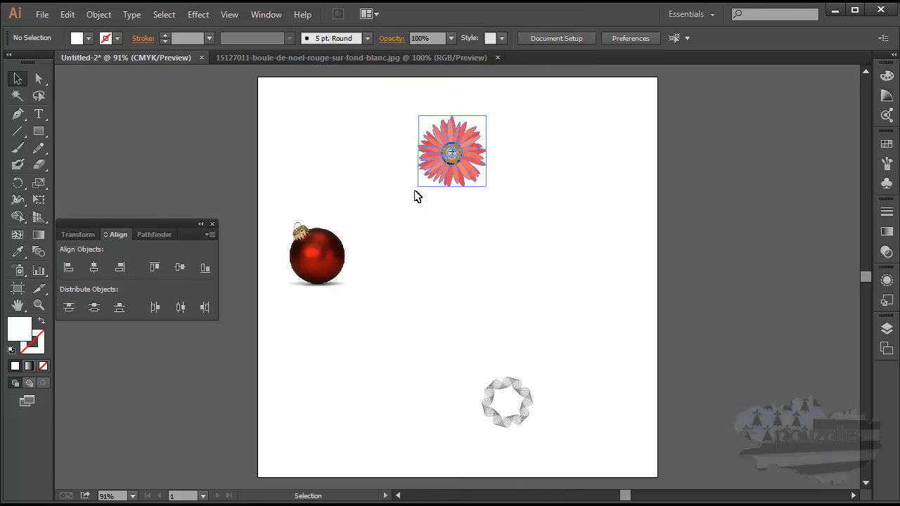
{"action": "left_click_drag", "start_coordinate": [151, 224], "coordinate": [185, 175]}
Select the red ball, the flower and the ribbon ornament together and align them on their vertical centers
{"action": "left_click", "coordinate": [347, 235]}
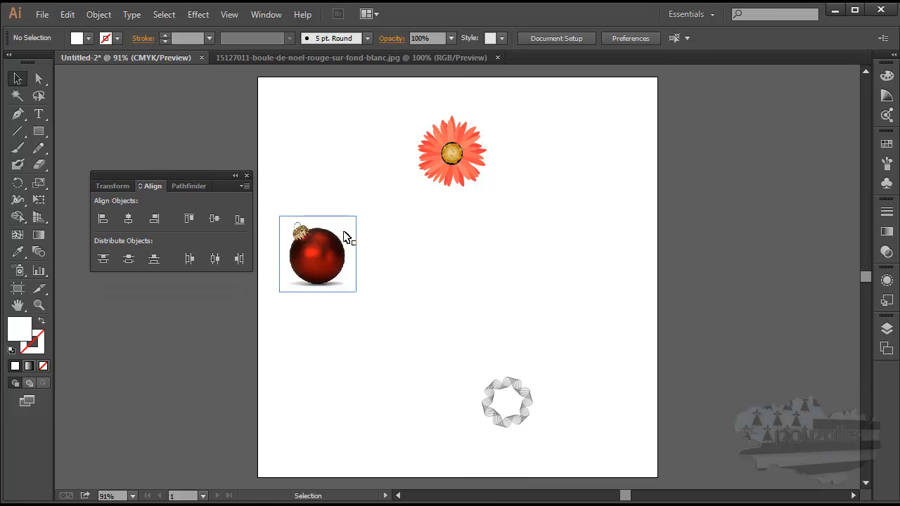
{"action": "left_click", "coordinate": [324, 258]}
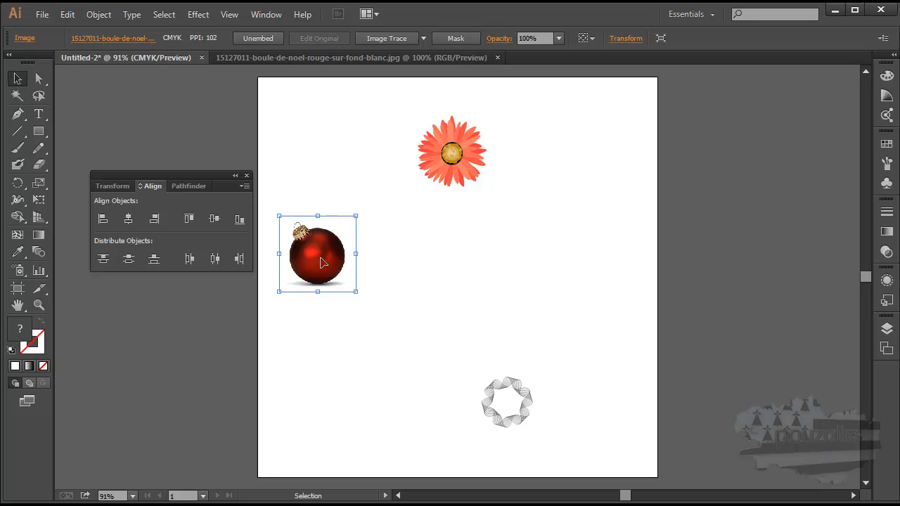
{"action": "left_click", "coordinate": [450, 151], "text": "shift"}
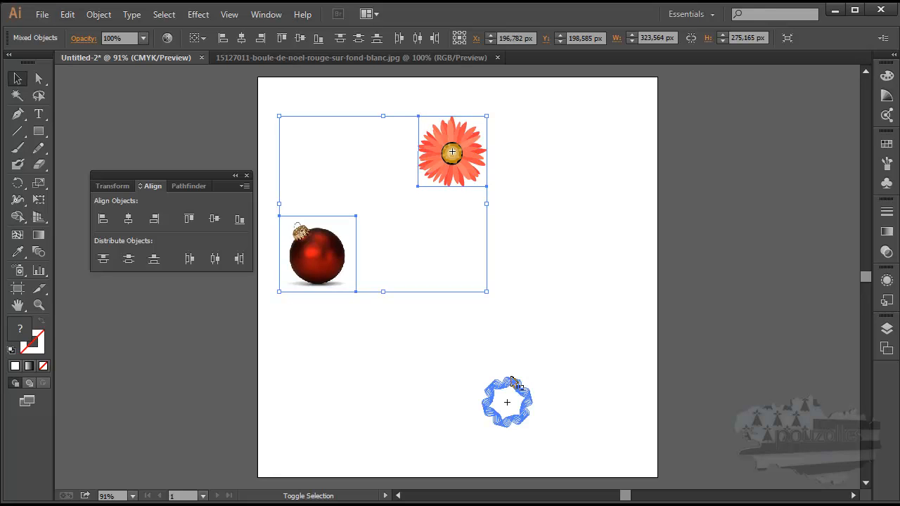
{"action": "left_click", "coordinate": [513, 386], "text": "shift"}
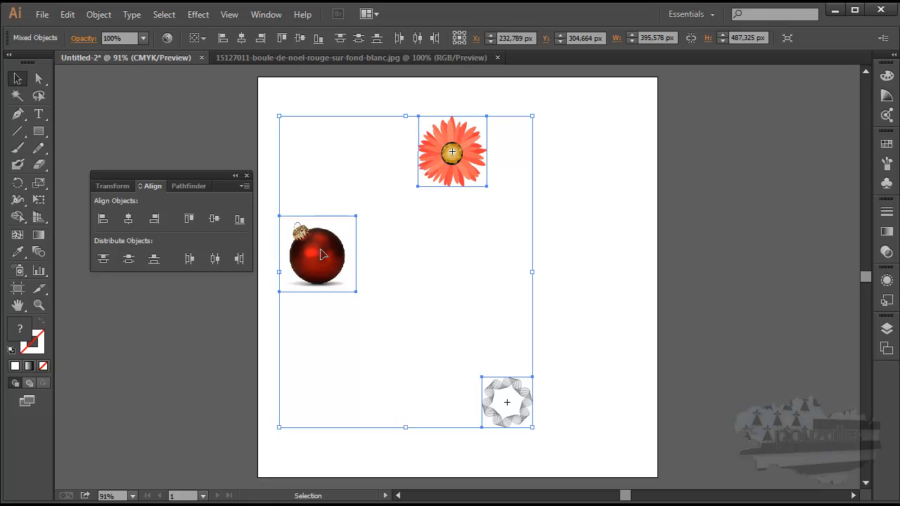
{"action": "left_click", "coordinate": [214, 220]}
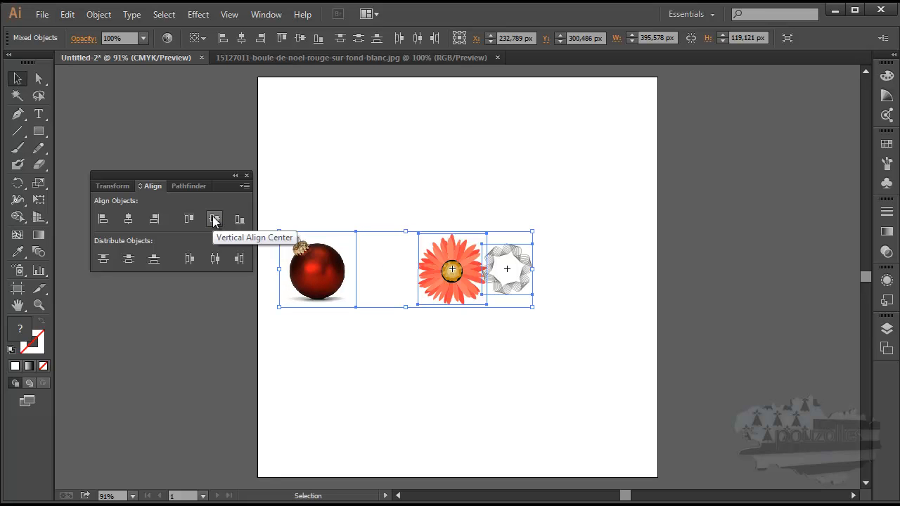
Try widening the three selected objects together, undo the stretching and the vertical center alignment, and clear the selection
{"action": "left_click_drag", "start_coordinate": [532, 269], "coordinate": [622, 270]}
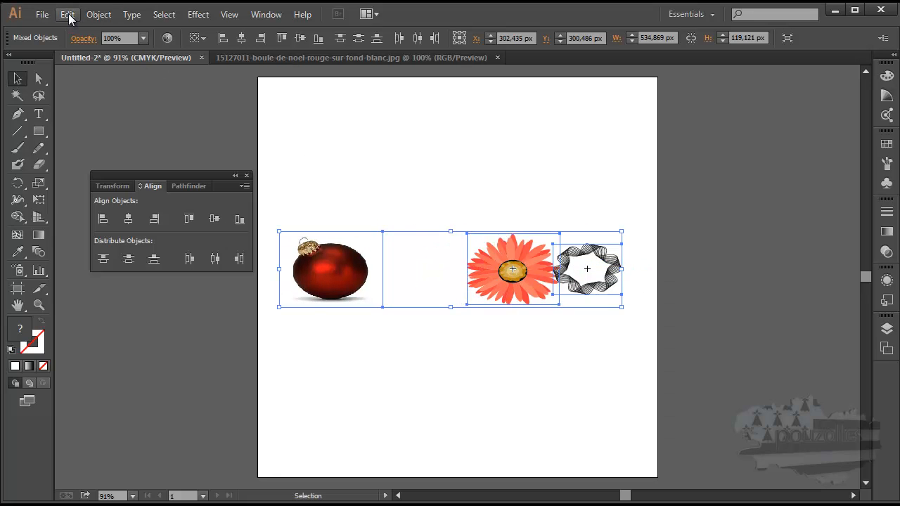
{"action": "key", "text": "ctrl+z"}
{"action": "key", "text": "ctrl+z"}
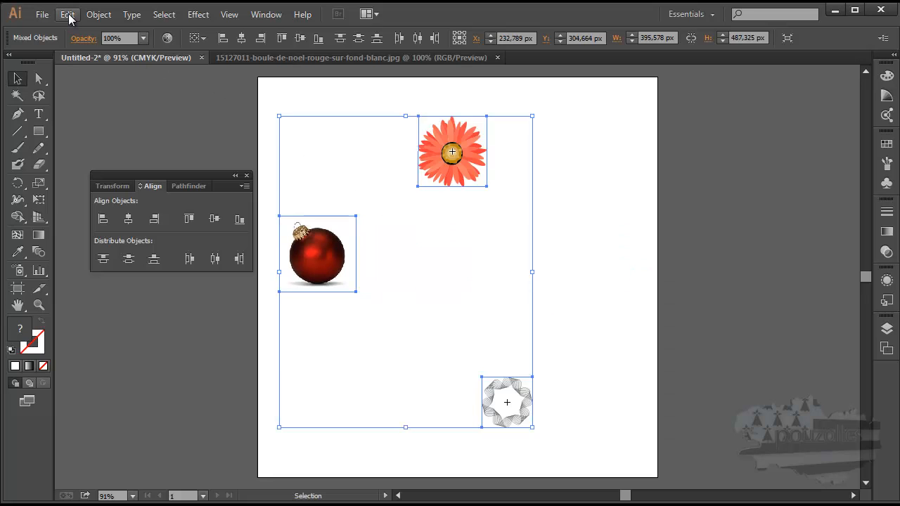
{"action": "left_click_drag", "start_coordinate": [535, 273], "coordinate": [652, 276]}
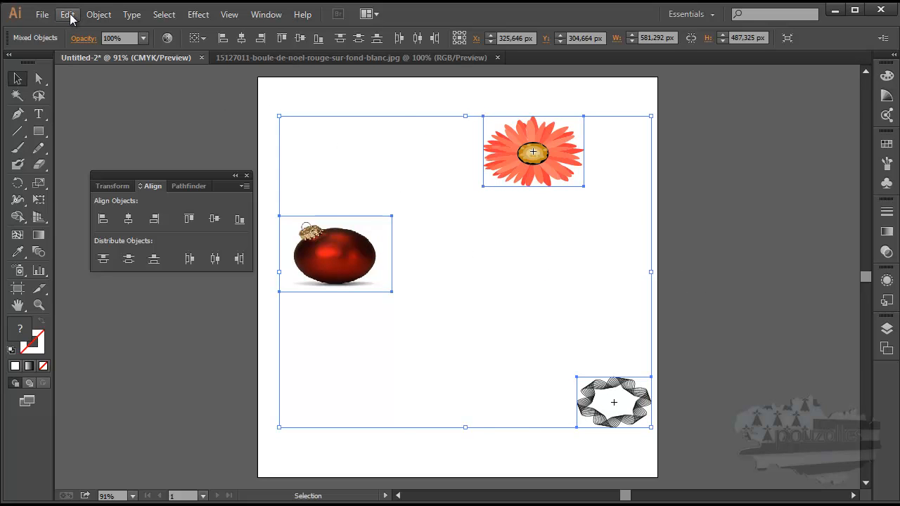
{"action": "key", "text": "ctrl+z"}
{"action": "left_click", "coordinate": [141, 118]}
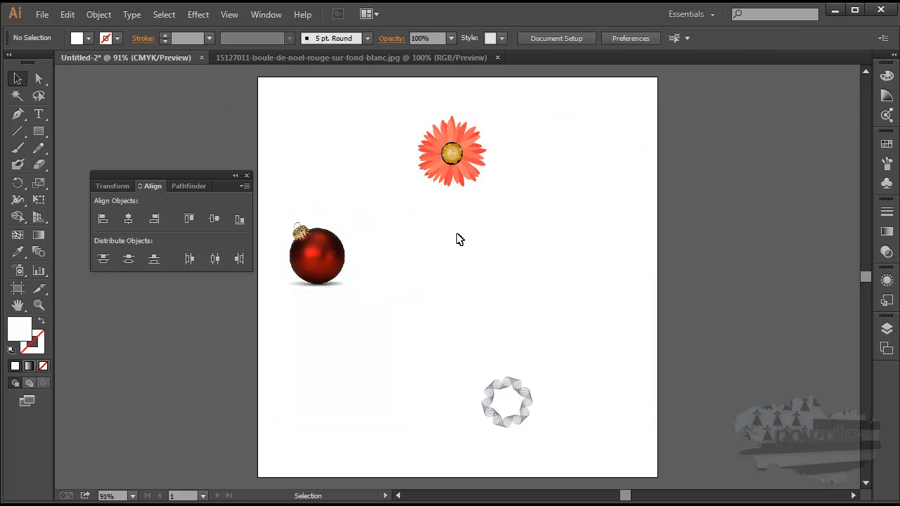
Move the ribbon ornament toward the artboard's right edge, add the ball and flower to the selection, and align all three on their vertical centers
{"action": "left_click_drag", "start_coordinate": [510, 390], "coordinate": [609, 295]}
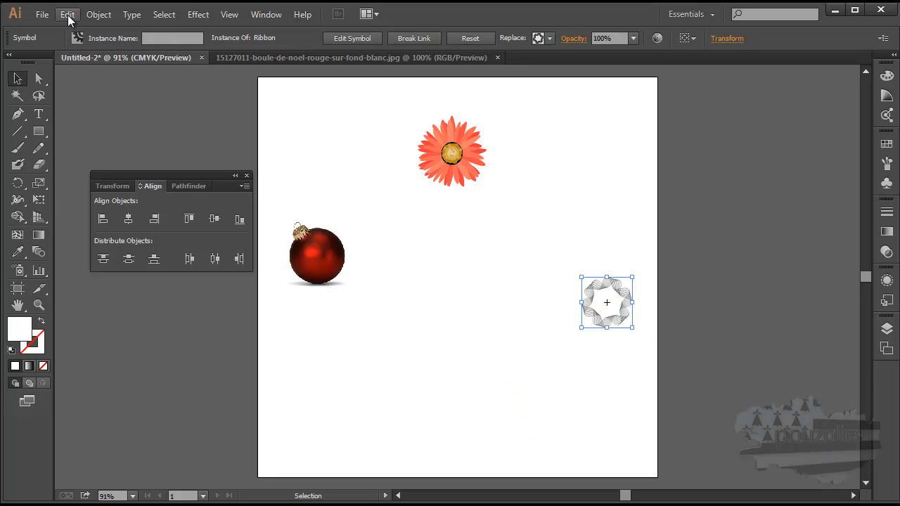
{"action": "left_click", "coordinate": [318, 251], "text": "shift"}
{"action": "left_click", "coordinate": [451, 152], "text": "shift"}
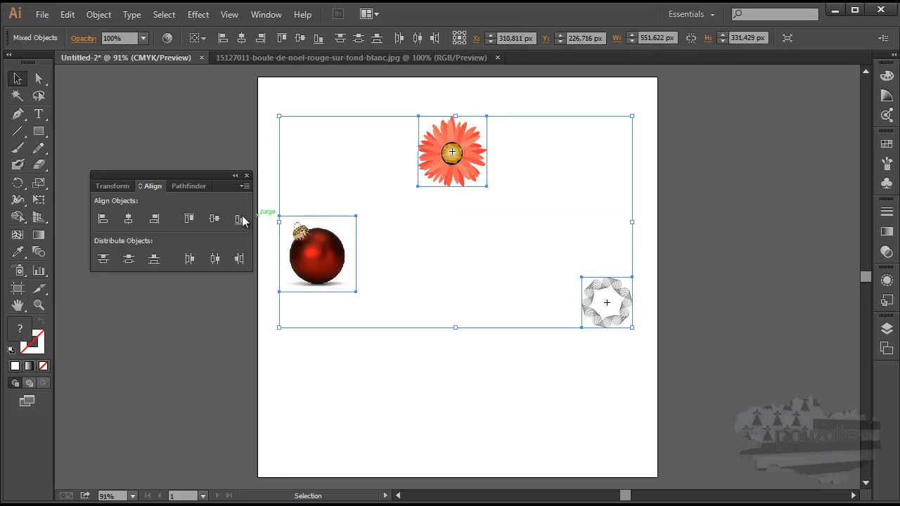
{"action": "left_click", "coordinate": [214, 219]}
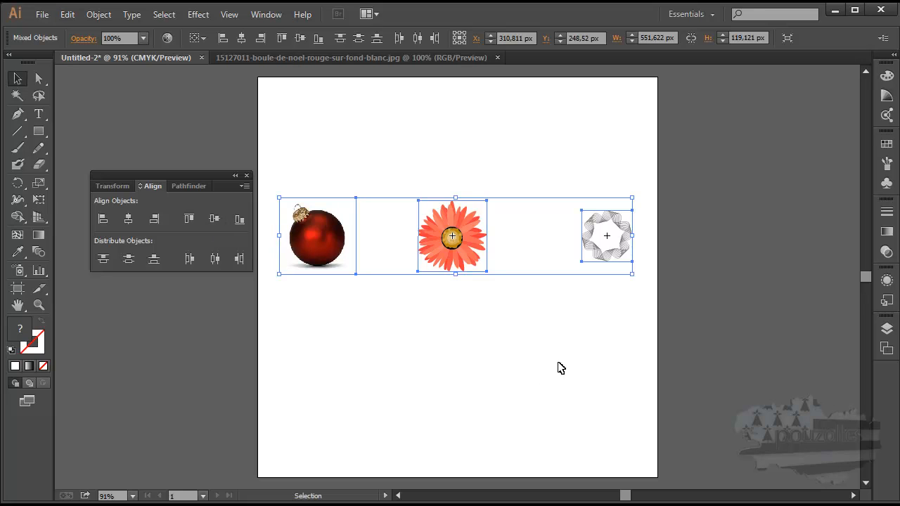
Distribute the three aligned objects horizontally, comparing left-edge, center and right-edge distribution and finishing with left edges
{"action": "left_click", "coordinate": [452, 238]}
{"action": "left_click", "coordinate": [190, 259]}
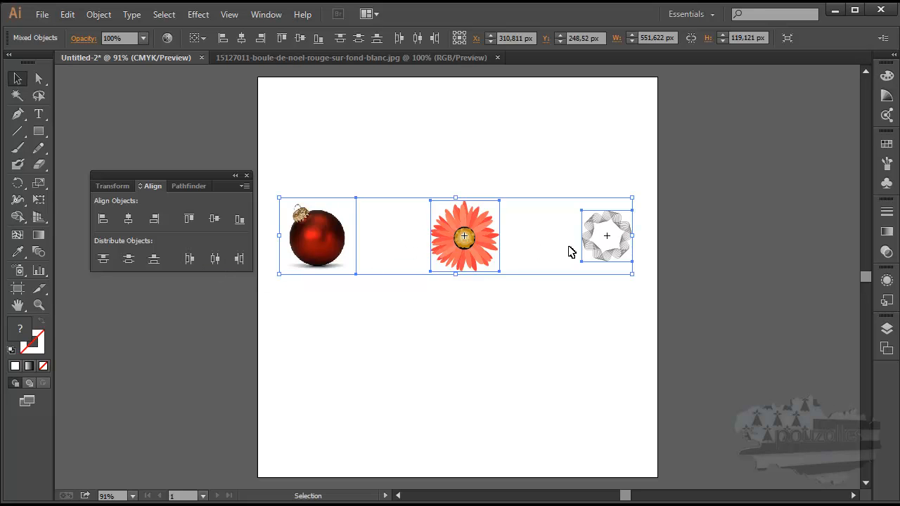
{"action": "left_click", "coordinate": [216, 259]}
{"action": "left_click", "coordinate": [189, 259]}
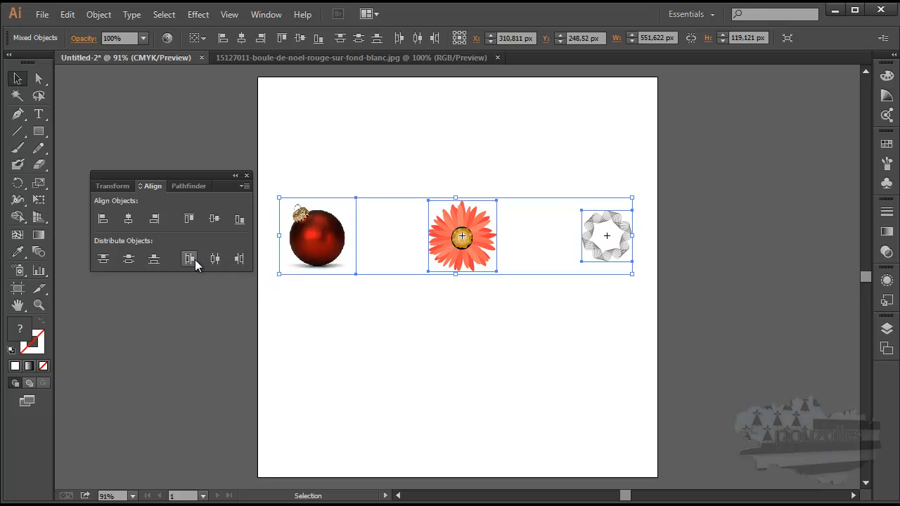
{"action": "left_click", "coordinate": [239, 260]}
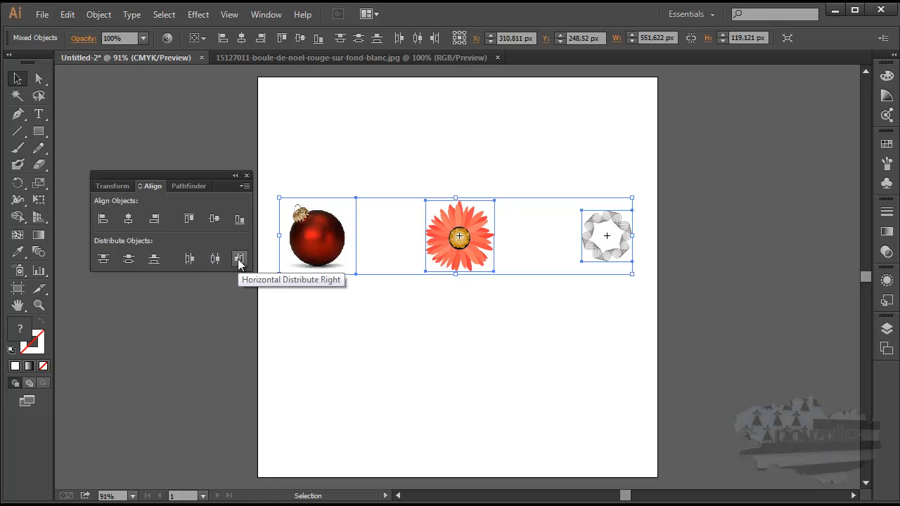
{"action": "left_click", "coordinate": [189, 259]}
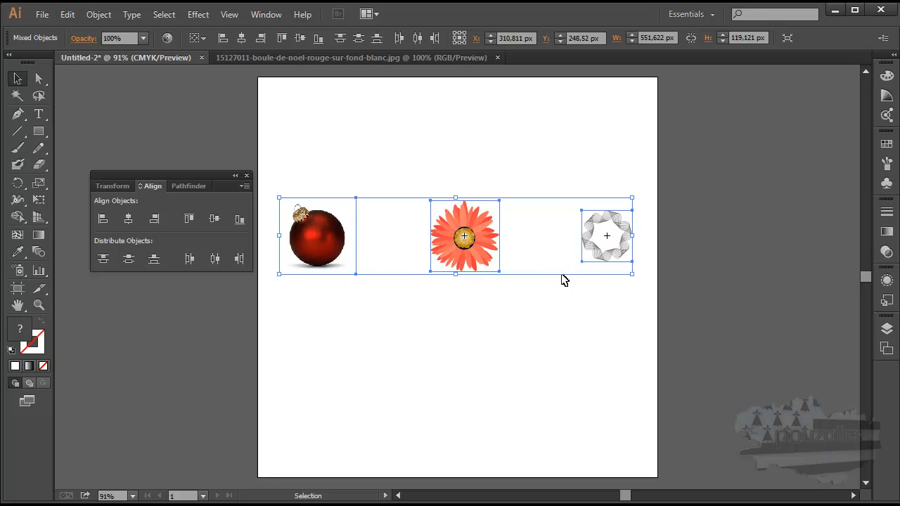
Align the ball, flower and ribbon ornament by their bottom edges, and replace that with alignment by their top edges
{"action": "left_click", "coordinate": [239, 220]}
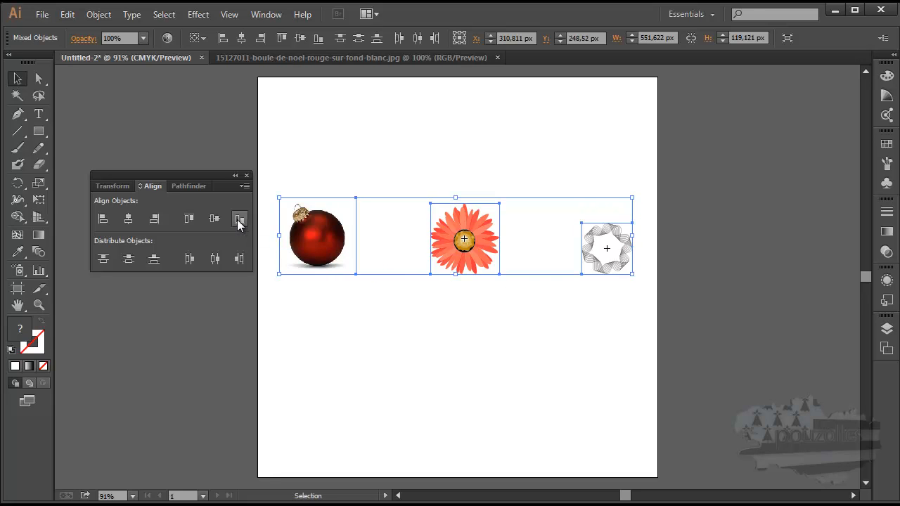
{"action": "left_click", "coordinate": [188, 219]}
{"action": "left_click", "coordinate": [188, 219]}
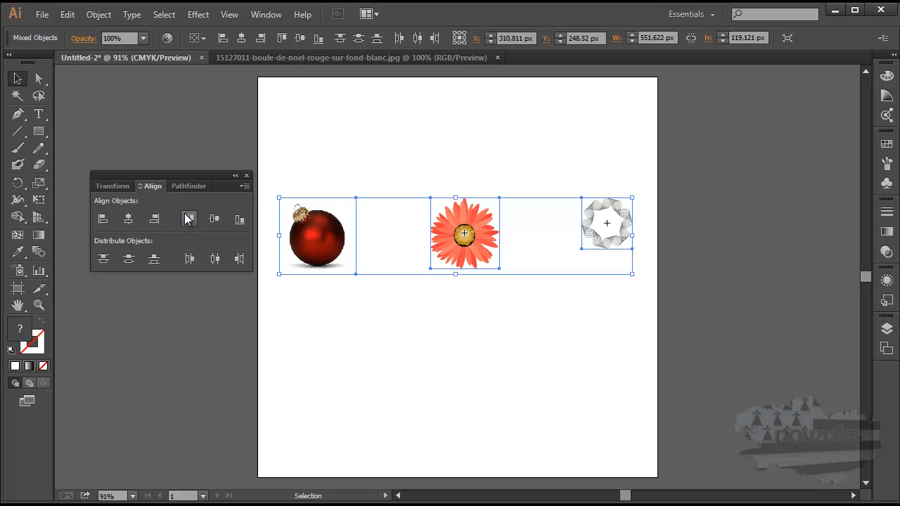
Scatter the objects by moving the flower to the top of the artboard and the ribbon ornament to its lower left
{"action": "left_click", "coordinate": [415, 336]}
{"action": "left_click_drag", "start_coordinate": [461, 216], "coordinate": [436, 112]}
{"action": "left_click_drag", "start_coordinate": [604, 215], "coordinate": [492, 371]}
{"action": "left_click_drag", "start_coordinate": [594, 241], "coordinate": [345, 450]}
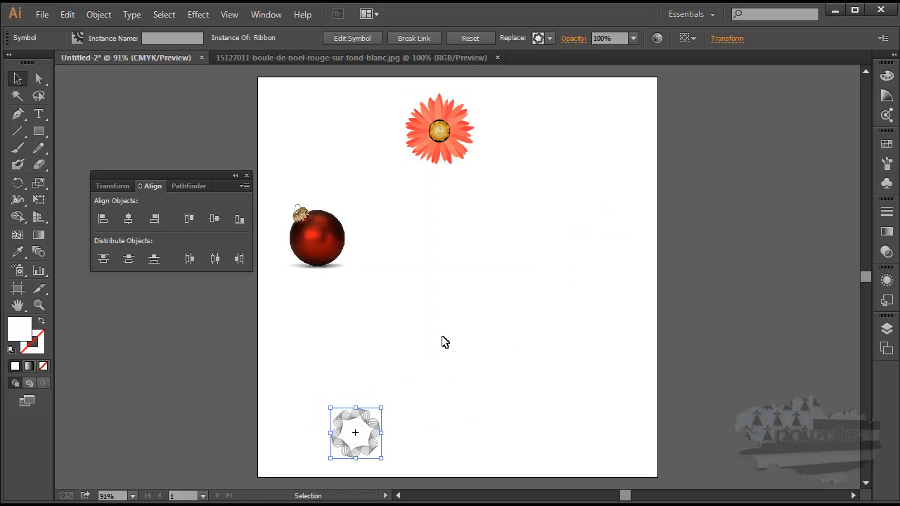
Add the ball and flower to the selected ribbon ornament and align all three on their horizontal centers
{"action": "left_click", "coordinate": [321, 236], "text": "shift"}
{"action": "left_click", "coordinate": [440, 132], "text": "shift"}
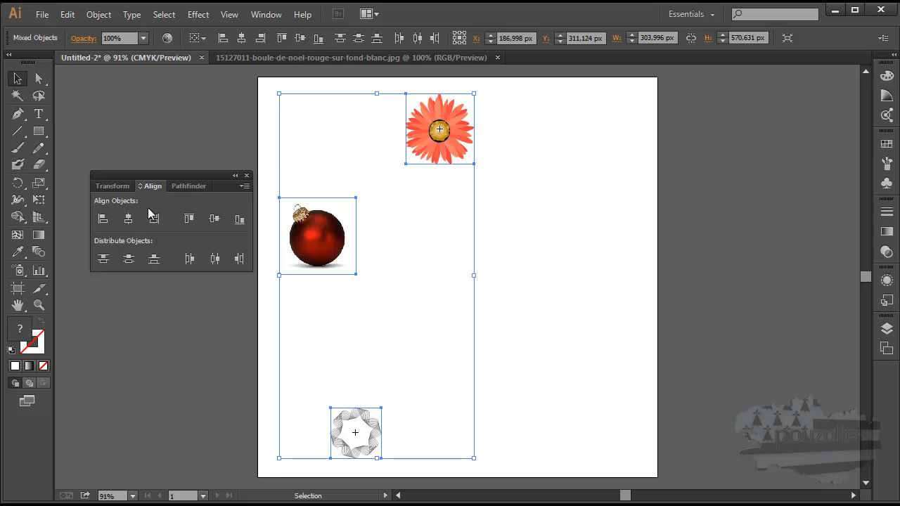
{"action": "left_click", "coordinate": [128, 222]}
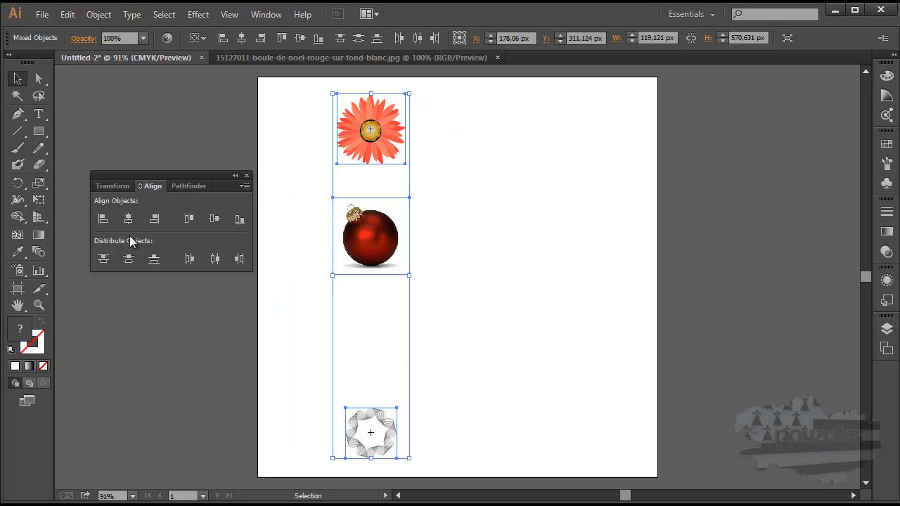
Distribute the column of objects vertically, comparing center, top-edge and bottom-edge distribution, finish with bottom edges, and clear the selection
{"action": "left_click", "coordinate": [129, 261]}
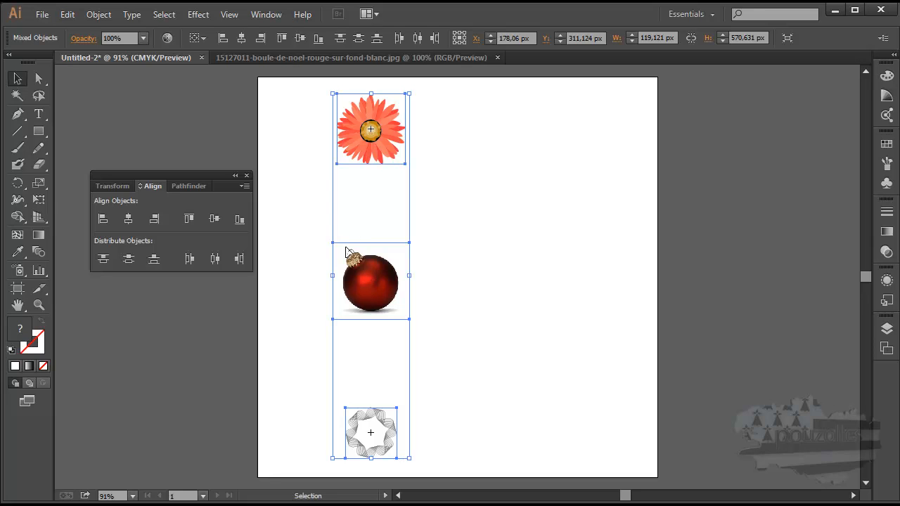
{"action": "left_click", "coordinate": [103, 260]}
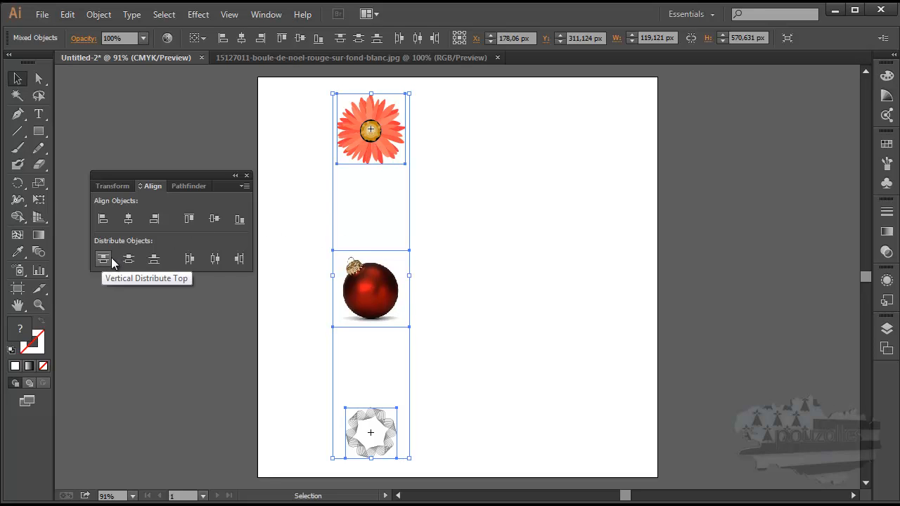
{"action": "left_click", "coordinate": [128, 260]}
{"action": "left_click", "coordinate": [154, 259]}
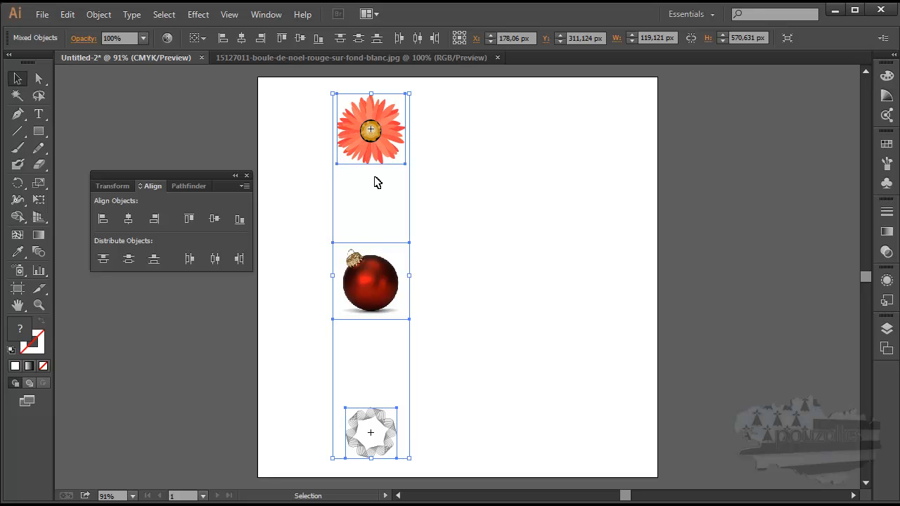
{"action": "left_click", "coordinate": [106, 261]}
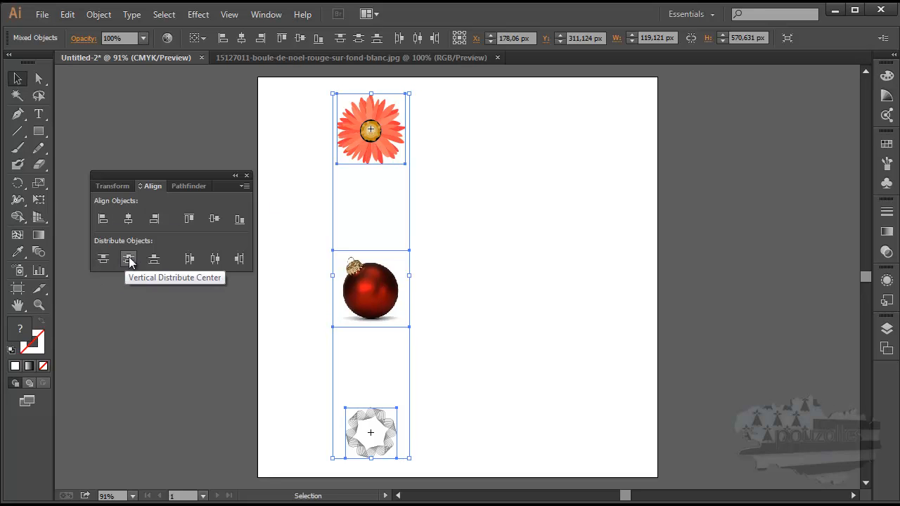
{"action": "left_click", "coordinate": [130, 258]}
{"action": "left_click", "coordinate": [154, 259]}
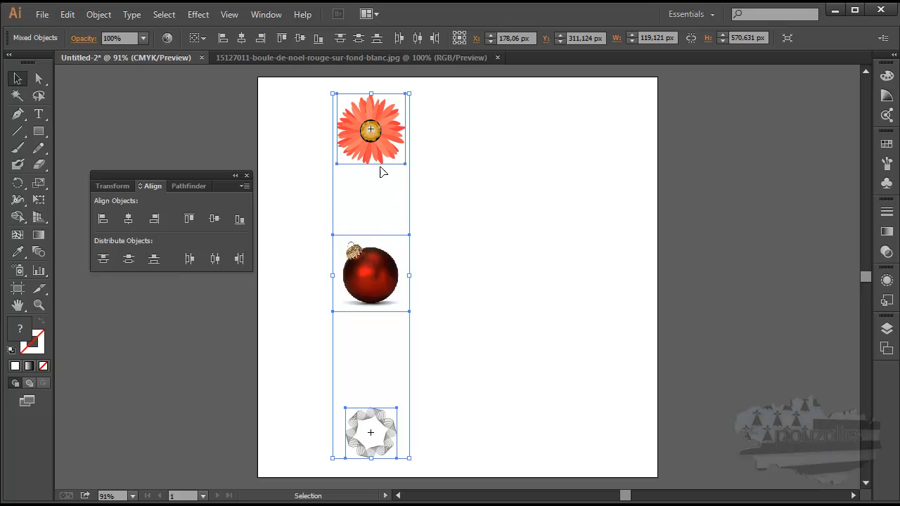
{"action": "left_click", "coordinate": [287, 199]}
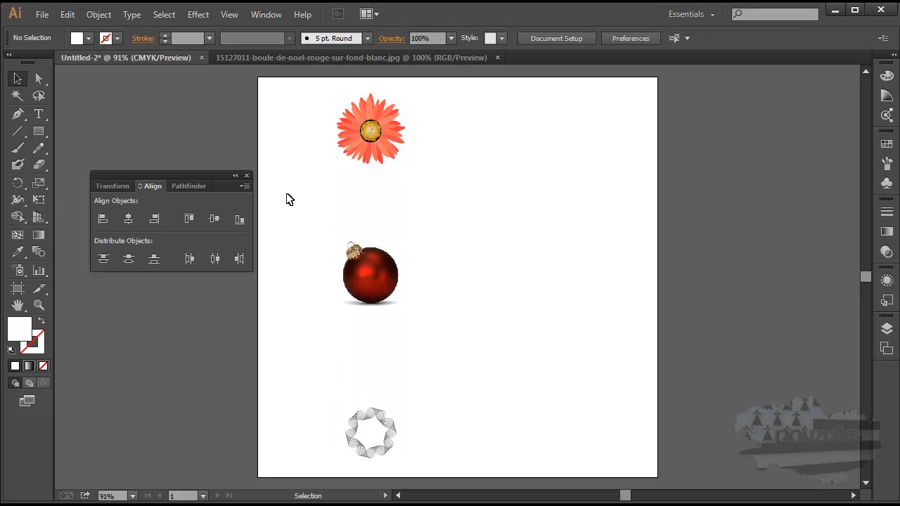
Select the red ball alone and nudge it straight up until it sits just below the flower
{"action": "left_click", "coordinate": [377, 282]}
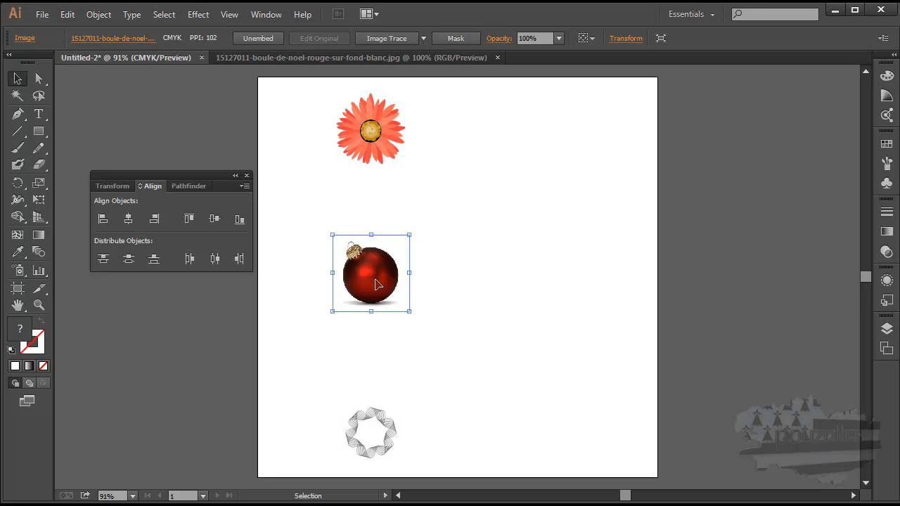
{"action": "key", "text": "Up"}
{"action": "key", "text": "Up"}
{"action": "key", "text": "Up"}
{"action": "key", "text": "Up"}
{"action": "key", "text": "Up"}
{"action": "key", "text": "Up"}
{"action": "key", "text": "Up"}
{"action": "key", "text": "Up"}
{"action": "key", "text": "Up"}
{"action": "key", "text": "Up"}
{"action": "key", "text": "Up"}
{"action": "key", "text": "Up"}
{"action": "key", "text": "Up"}
{"action": "key", "text": "Up"}
{"action": "key", "text": "Up"}
{"action": "key", "text": "Up"}
{"action": "key", "text": "Up"}
{"action": "key", "text": "Up"}
{"action": "key", "text": "Up"}
{"action": "key", "text": "Up"}
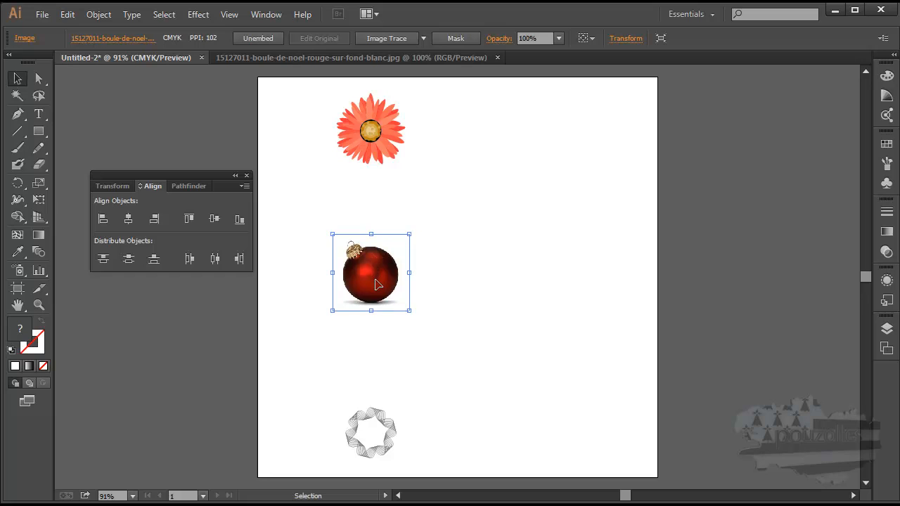
{"action": "key", "text": "Up"}
{"action": "key", "text": "Up"}
{"action": "key", "text": "Up"}
{"action": "key", "text": "Up"}
{"action": "key", "text": "Up"}
{"action": "key", "text": "Up"}
{"action": "key", "text": "Up"}
{"action": "key", "text": "Up"}
{"action": "key", "text": "Up"}
{"action": "key", "text": "Up"}
{"action": "key", "text": "Up"}
{"action": "key", "text": "Up"}
{"action": "key", "text": "Up"}
{"action": "key", "text": "Up"}
{"action": "key", "text": "Up"}
{"action": "key", "text": "Up"}
{"action": "key", "text": "Up"}
{"action": "key", "text": "Up"}
{"action": "key", "text": "Up"}
{"action": "key", "text": "Up"}
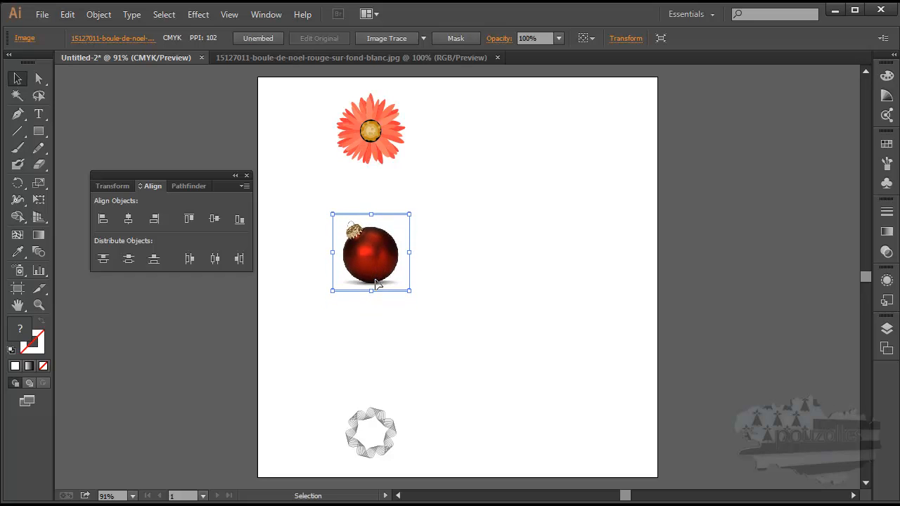
{"action": "key", "text": "Up"}
{"action": "key", "text": "Up"}
{"action": "key", "text": "Up"}
{"action": "key", "text": "Up"}
{"action": "key", "text": "Up"}
{"action": "key", "text": "Up"}
{"action": "key", "text": "Up"}
{"action": "key", "text": "Up"}
{"action": "key", "text": "Up"}
{"action": "key", "text": "Up"}
{"action": "key", "text": "Up"}
{"action": "key", "text": "Up"}
{"action": "key", "text": "Up"}
{"action": "key", "text": "Up"}
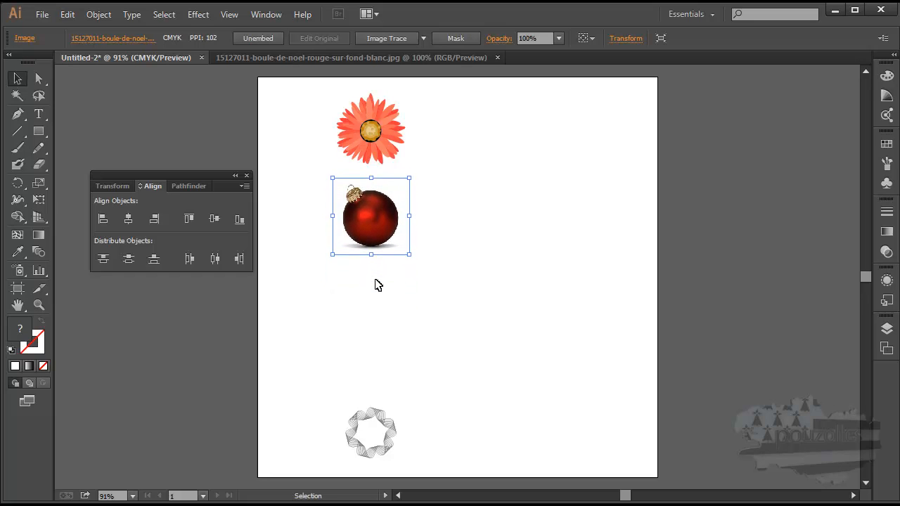
Nudge the red ball back down a little to widen the gap beneath the flower
{"action": "key", "text": "Down"}
{"action": "key", "text": "Down"}
{"action": "key", "text": "Down"}
{"action": "key", "text": "Down"}
{"action": "key", "text": "Down"}
{"action": "key", "text": "Down"}
{"action": "key", "text": "Down"}
{"action": "key", "text": "Down"}
{"action": "key", "text": "Down"}
{"action": "key", "text": "Down"}
{"action": "key", "text": "Down"}
{"action": "key", "text": "Down"}
{"action": "key", "text": "Down"}
{"action": "key", "text": "Down"}
{"action": "key", "text": "Down"}
{"action": "key", "text": "Down"}
{"action": "key", "text": "Down"}
{"action": "key", "text": "Down"}
{"action": "key", "text": "Down"}
{"action": "key", "text": "Down"}
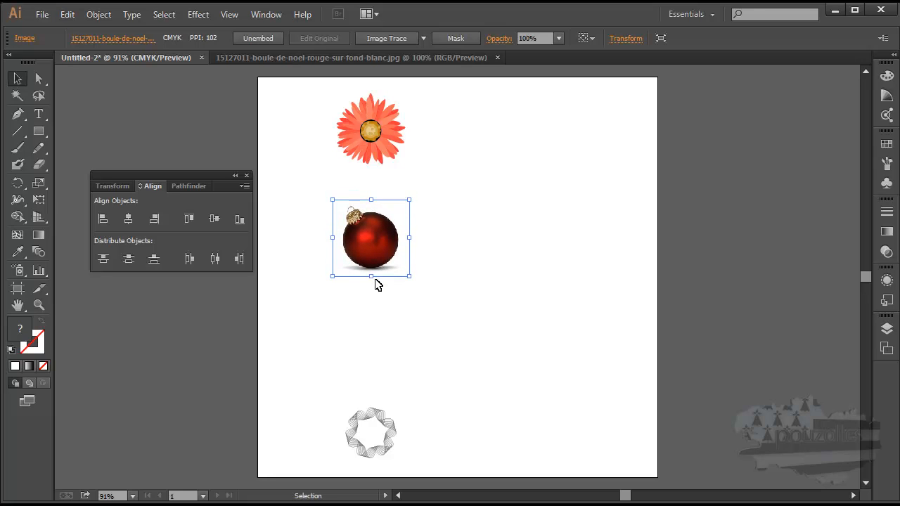
Nudge the red ball slightly to the left, off the column's center line
{"action": "key", "text": "Left"}
{"action": "key", "text": "Left"}
{"action": "key", "text": "Left"}
{"action": "key", "text": "Left"}
{"action": "key", "text": "Left"}
{"action": "key", "text": "Left"}
{"action": "key", "text": "Left"}
{"action": "key", "text": "Left"}
{"action": "key", "text": "Left"}
{"action": "key", "text": "Left"}
{"action": "key", "text": "Left"}
{"action": "key", "text": "Left"}
{"action": "key", "text": "Left"}
{"action": "key", "text": "Left"}
{"action": "key", "text": "Left"}
{"action": "key", "text": "Left"}
{"action": "key", "text": "Left"}
{"action": "key", "text": "Left"}
{"action": "key", "text": "Left"}
{"action": "key", "text": "Left"}
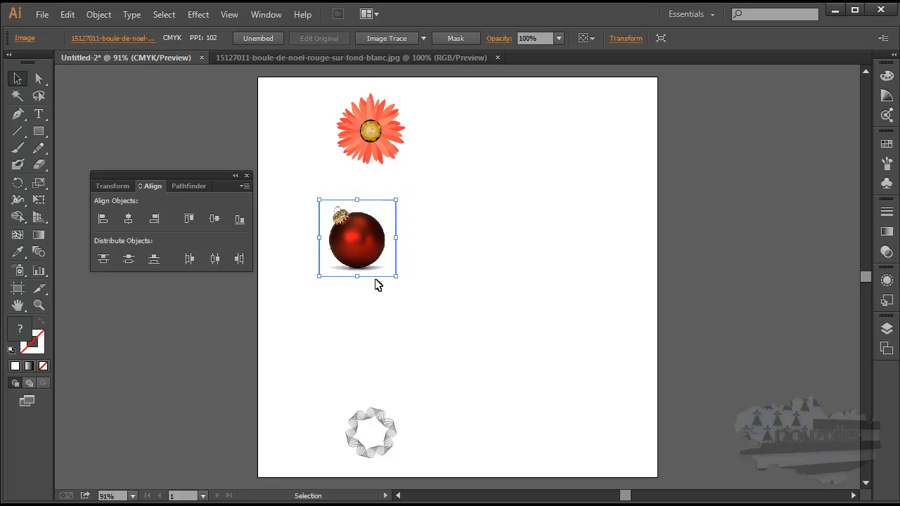
Nudge the red ball to the right, back in line with the flower above and the ribbon below
{"action": "key", "text": "Right"}
{"action": "key", "text": "Right"}
{"action": "key", "text": "Right"}
{"action": "key", "text": "Right"}
{"action": "key", "text": "Right"}
{"action": "key", "text": "Right"}
{"action": "key", "text": "Right"}
{"action": "key", "text": "Right"}
{"action": "key", "text": "Right"}
{"action": "key", "text": "Right"}
{"action": "key", "text": "Right"}
{"action": "key", "text": "Right"}
{"action": "key", "text": "Right"}
{"action": "key", "text": "Right"}
{"action": "key", "text": "Right"}
{"action": "key", "text": "Right"}
{"action": "key", "text": "Right"}
{"action": "key", "text": "Right"}
{"action": "key", "text": "Right"}
{"action": "key", "text": "Right"}
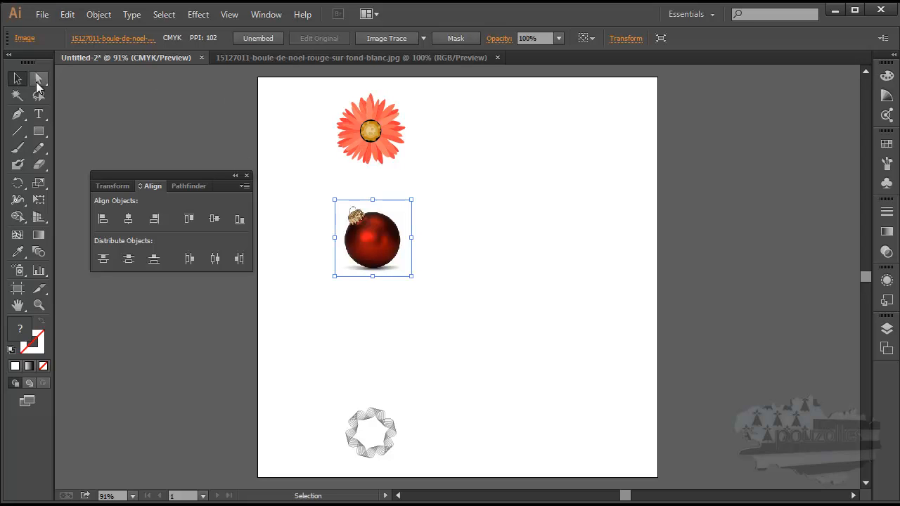
Try aligning the flower, ball and ribbon together by their vertical centers, and undo the alignment
{"action": "left_click_drag", "start_coordinate": [306, 98], "coordinate": [492, 466]}
{"action": "left_click_drag", "start_coordinate": [284, 87], "coordinate": [648, 478]}
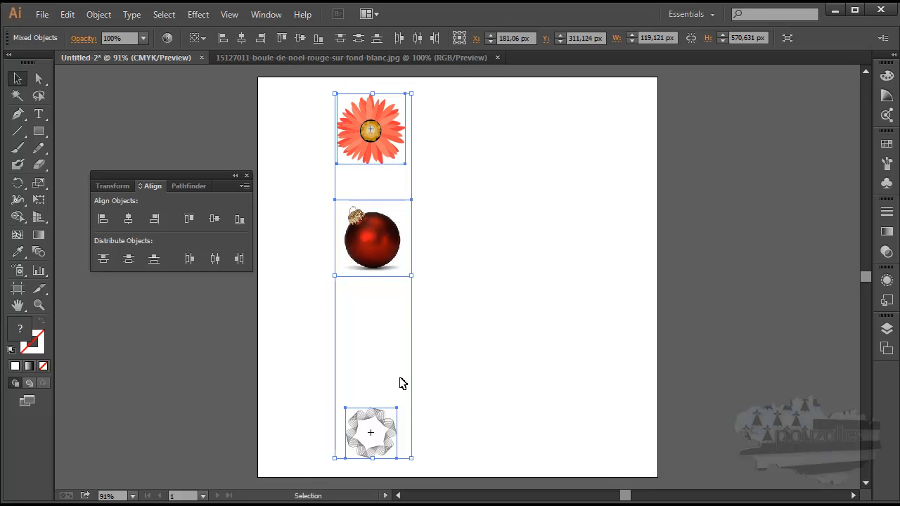
{"action": "left_click", "coordinate": [214, 219]}
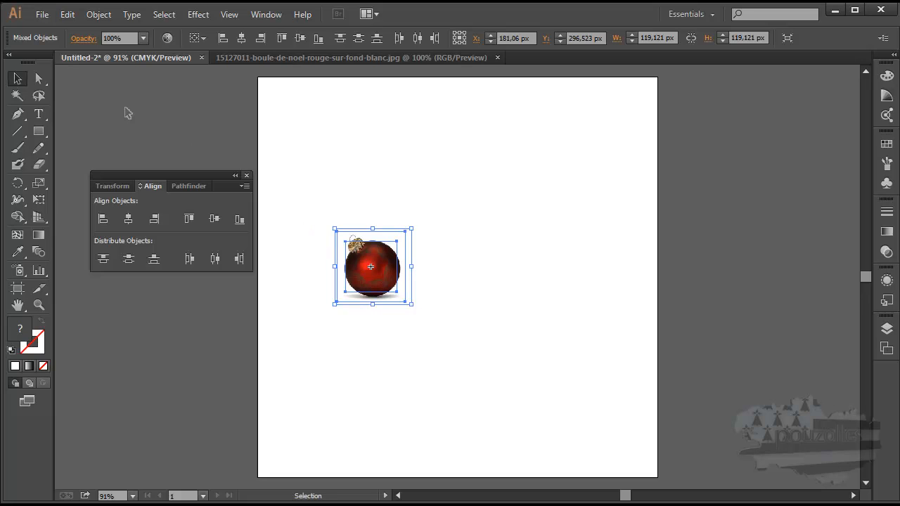
{"action": "key", "text": "ctrl+z"}
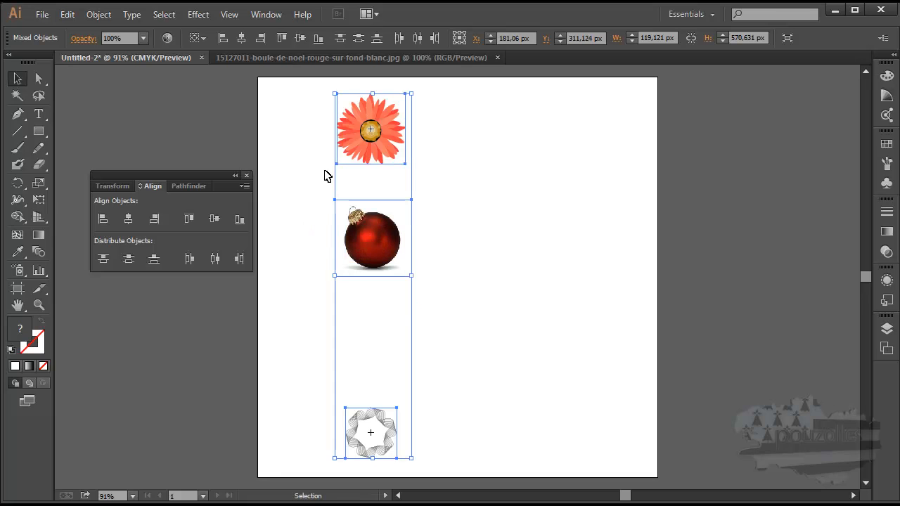
Move the flower to the artboard's upper-right corner and the ribbon to its lower-left corner
{"action": "left_click", "coordinate": [303, 151]}
{"action": "left_click_drag", "start_coordinate": [370, 130], "coordinate": [622, 133]}
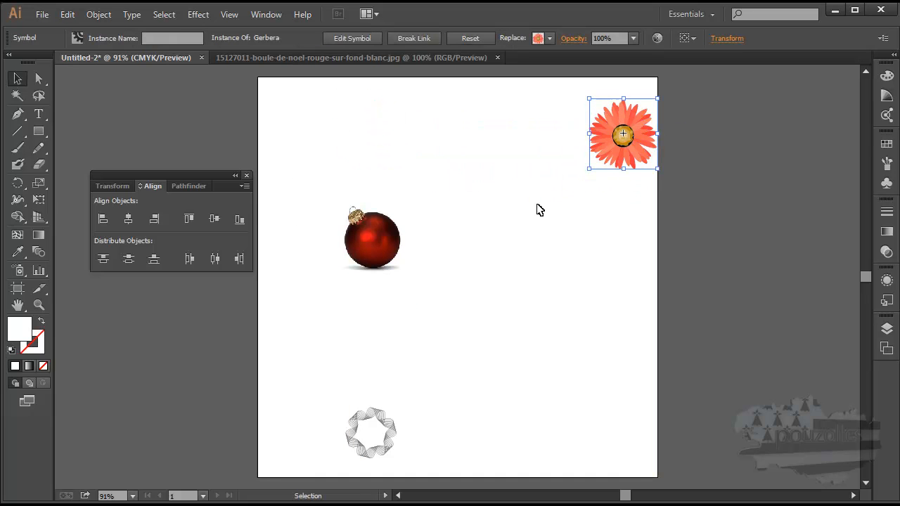
{"action": "left_click_drag", "start_coordinate": [347, 424], "coordinate": [266, 433]}
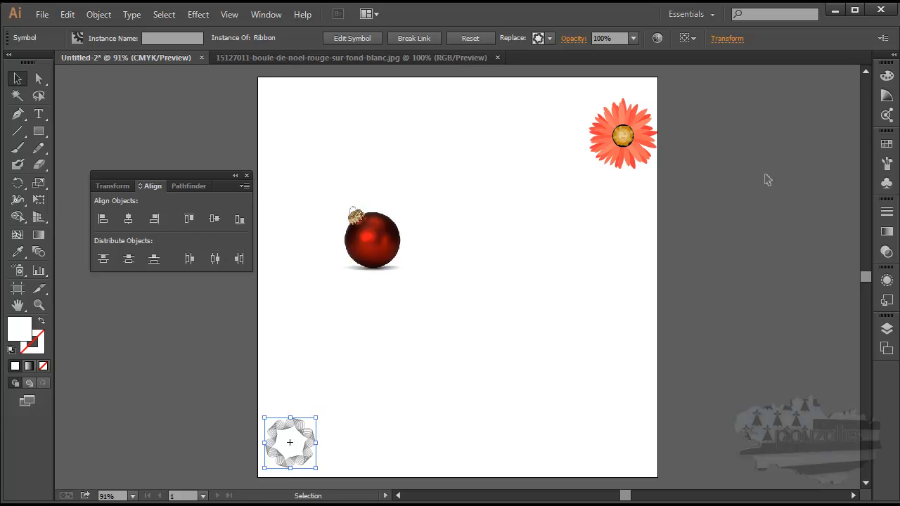
Select all three objects and align their vertical centers so they form a horizontal row
{"action": "left_click_drag", "start_coordinate": [734, 111], "coordinate": [266, 448]}
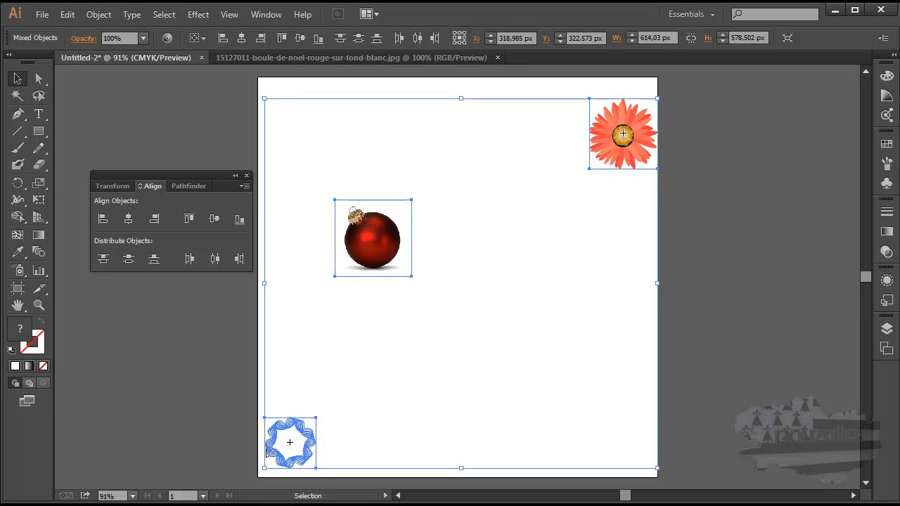
{"action": "left_click", "coordinate": [213, 220]}
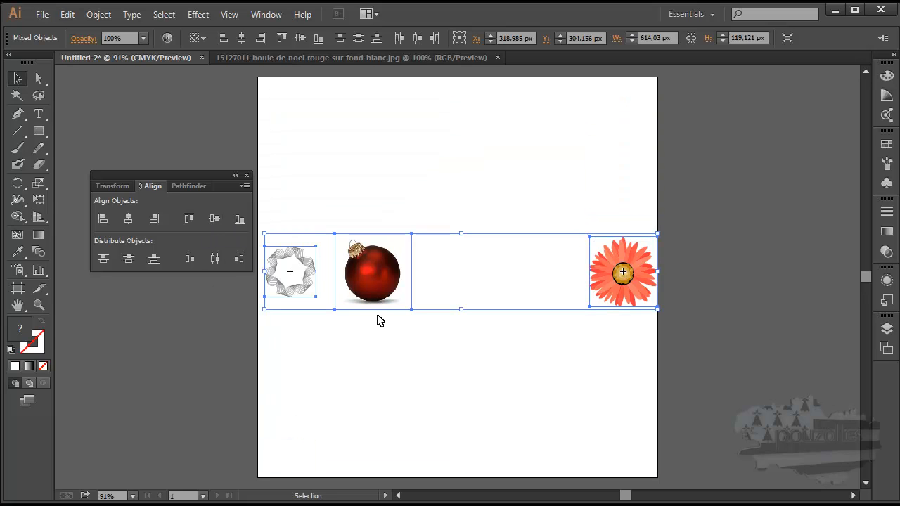
Try centering the ribbon and flower horizontally on the red ball as key object, and undo it
{"action": "left_click", "coordinate": [383, 275]}
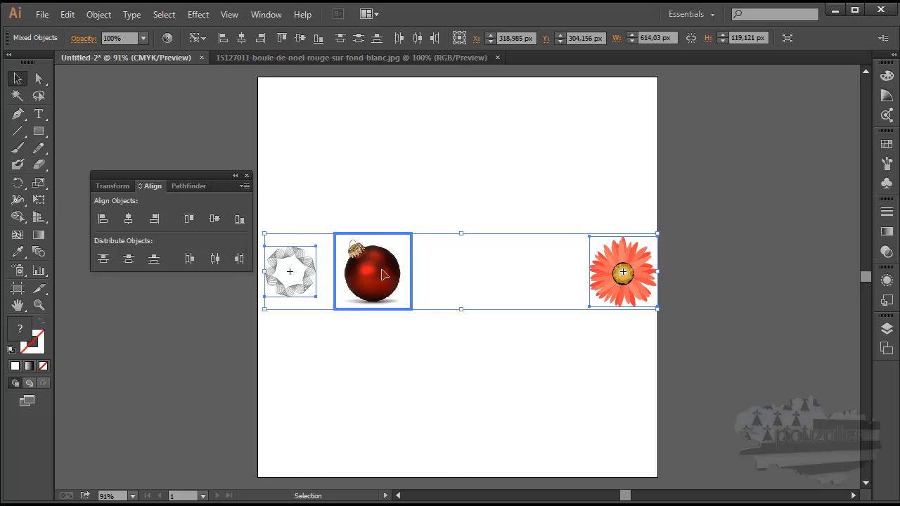
{"action": "left_click", "coordinate": [213, 258]}
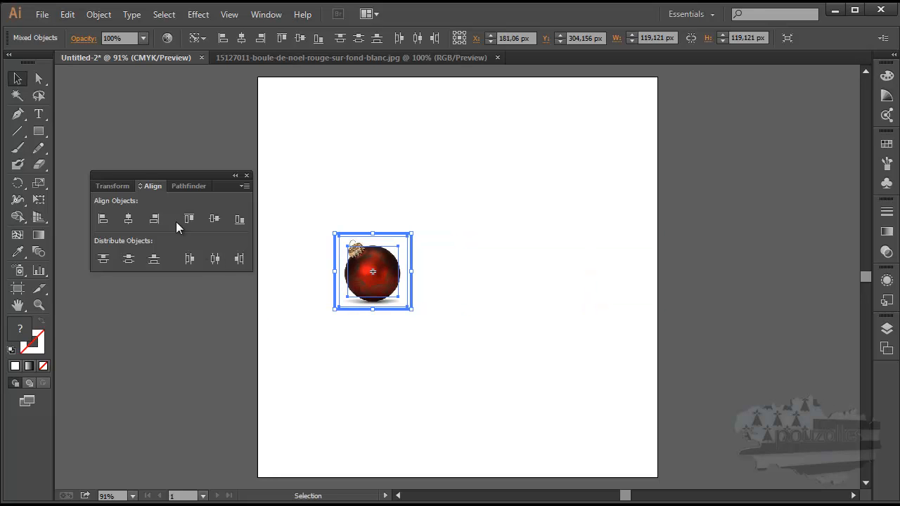
{"action": "key", "text": "ctrl+z"}
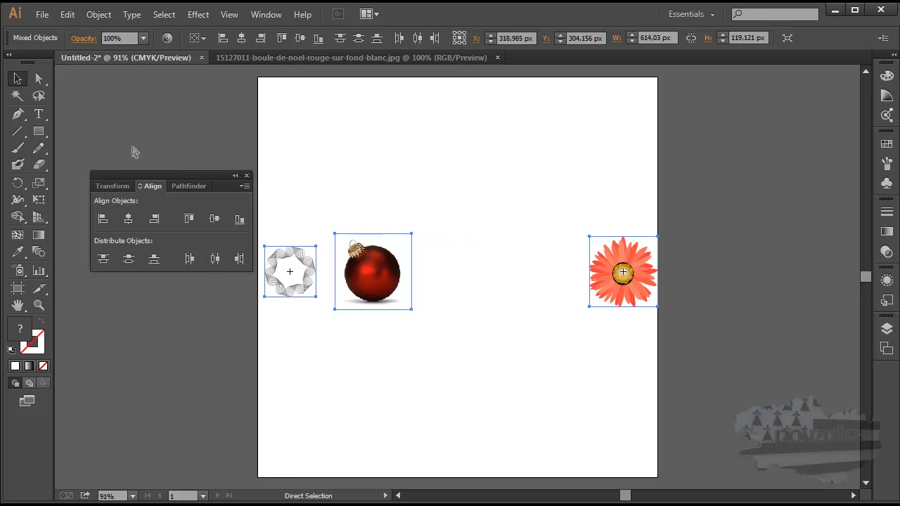
Distribute the row horizontally, trying left edges and finishing with right edges, and move the Align panel up beside the artboard
{"action": "left_click", "coordinate": [190, 259]}
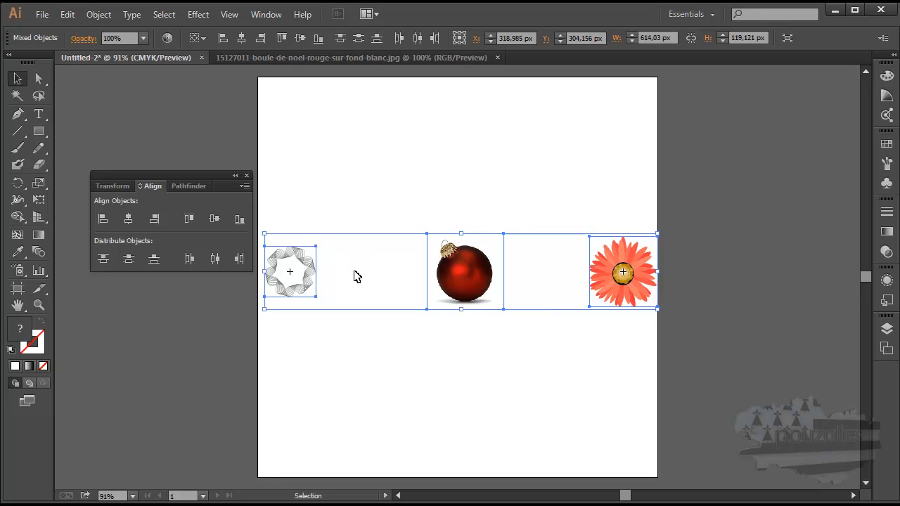
{"action": "left_click", "coordinate": [239, 259]}
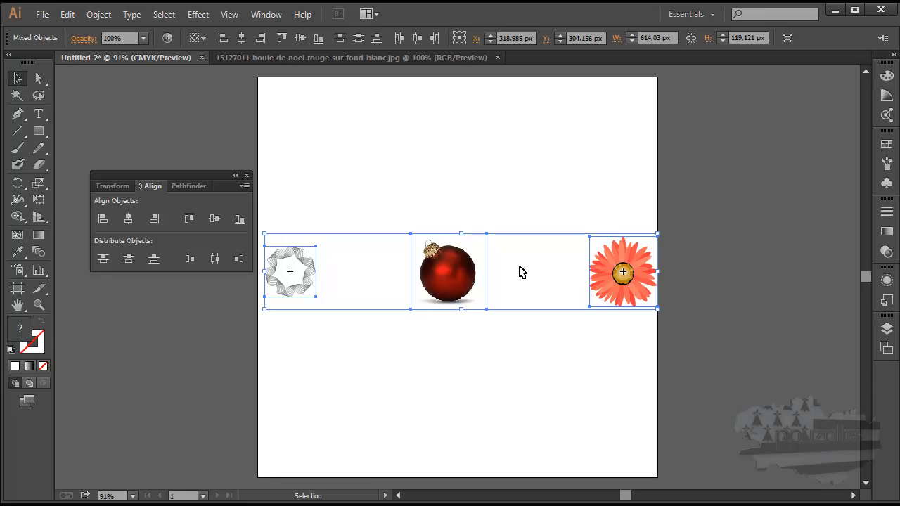
{"action": "left_click_drag", "start_coordinate": [203, 177], "coordinate": [166, 71]}
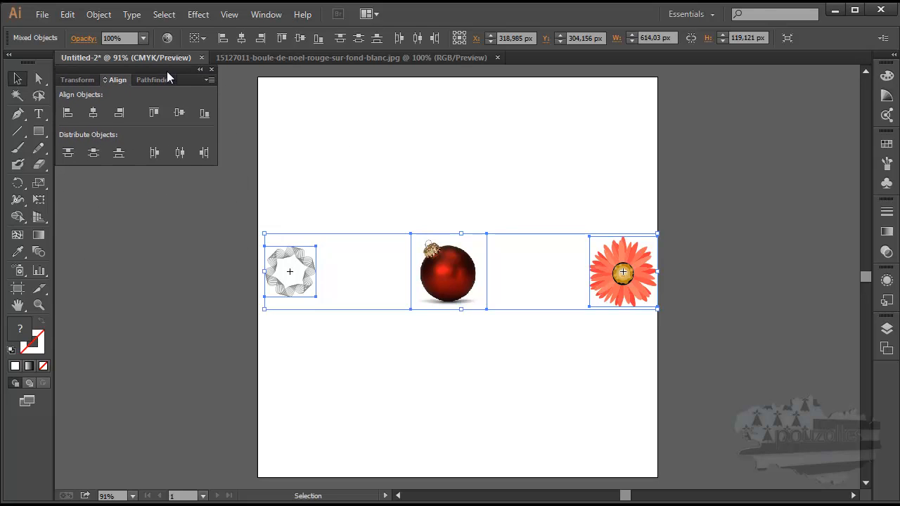